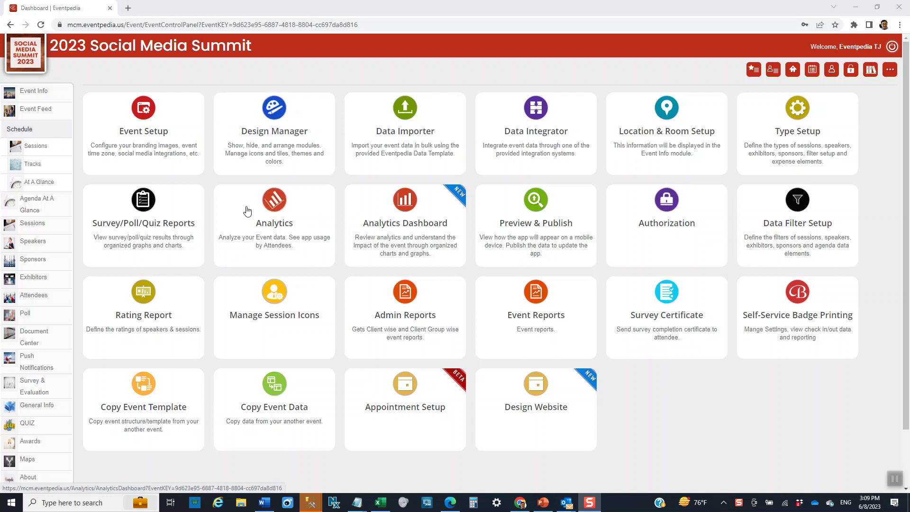
Open the Design Manager, compare the Classic Icon and Tile menu styles, and exit the style choice without saving.
{"action": "left_click", "coordinate": [282, 112]}
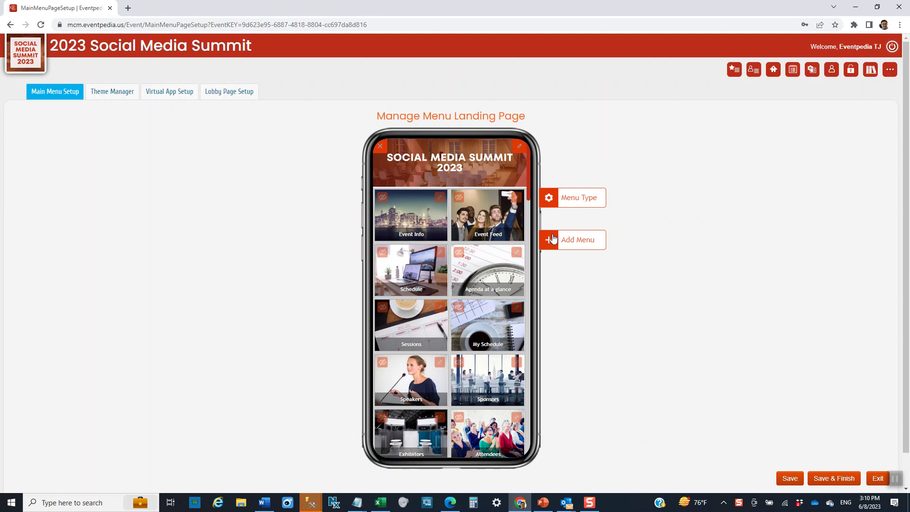
{"action": "left_click", "coordinate": [586, 202]}
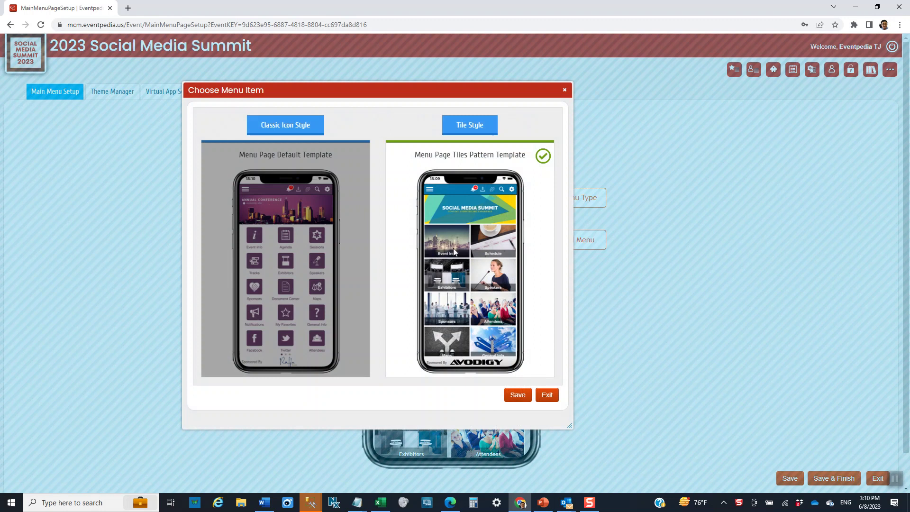
{"action": "left_click", "coordinate": [469, 126]}
{"action": "left_click", "coordinate": [284, 124]}
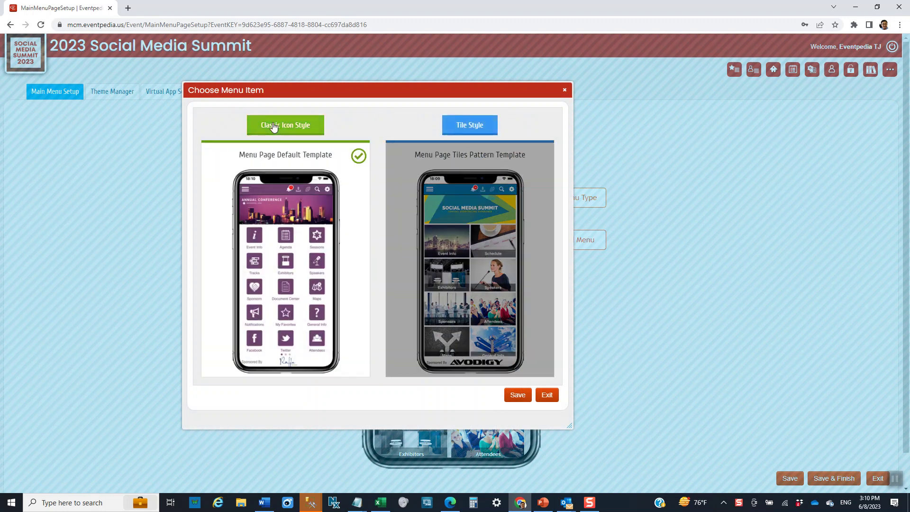
{"action": "left_click", "coordinate": [467, 125]}
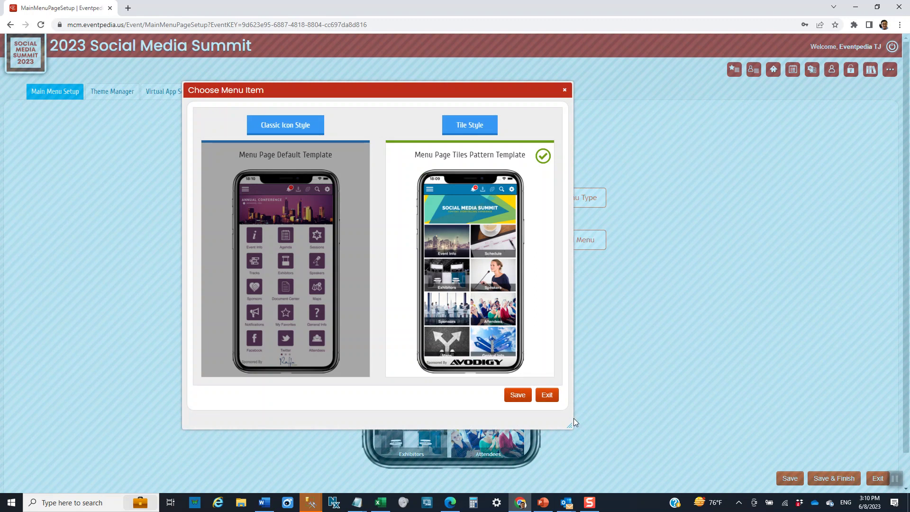
{"action": "left_click", "coordinate": [547, 395]}
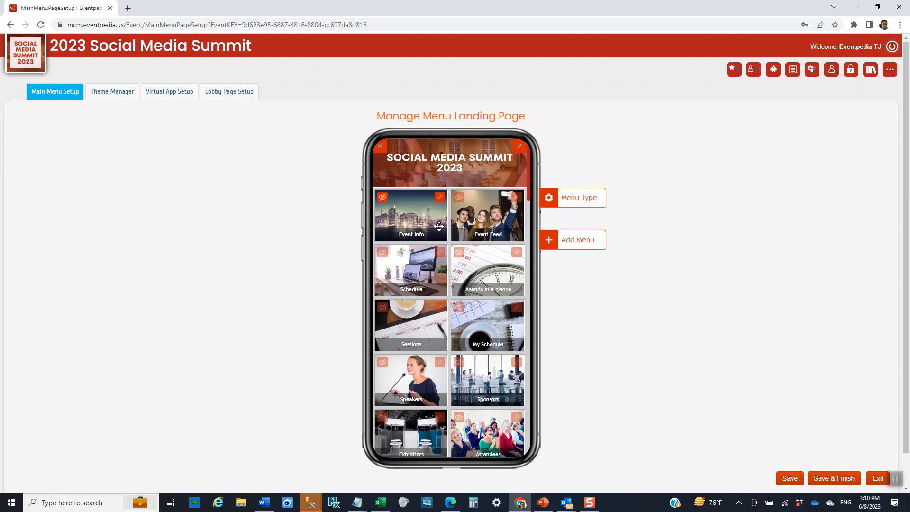
Look over the landing page tiles and check the Event Feed tile's background and display name settings, leaving without saving.
{"action": "scroll", "coordinate": [472, 360], "scroll_direction": "down", "scroll_amount": 3}
{"action": "scroll", "coordinate": [472, 361], "scroll_direction": "down", "scroll_amount": 5}
{"action": "scroll", "coordinate": [473, 361], "scroll_direction": "up", "scroll_amount": 10}
{"action": "left_click_drag", "start_coordinate": [466, 204], "coordinate": [482, 216]}
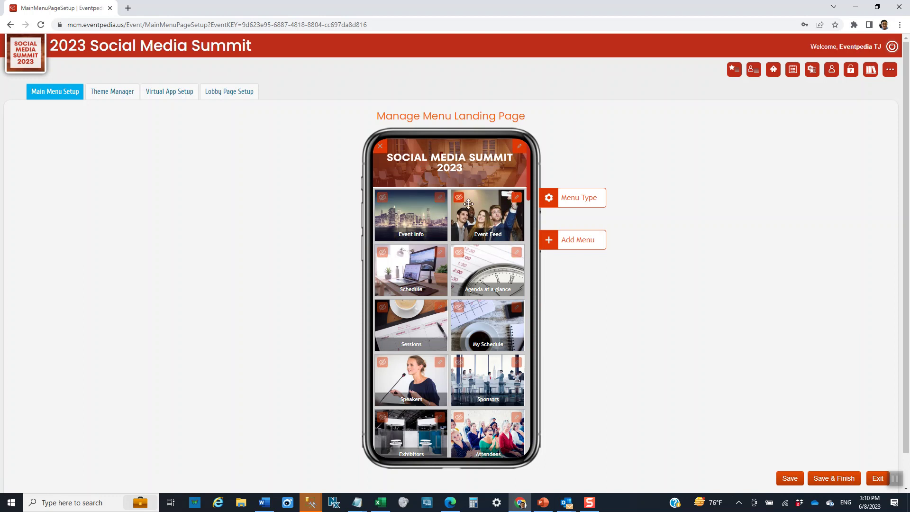
{"action": "left_click", "coordinate": [517, 200]}
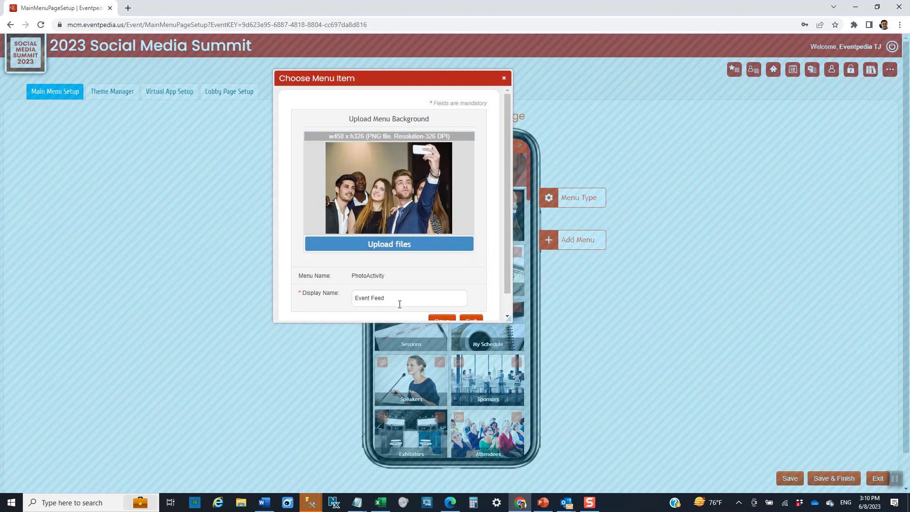
{"action": "triple_click", "coordinate": [400, 304]}
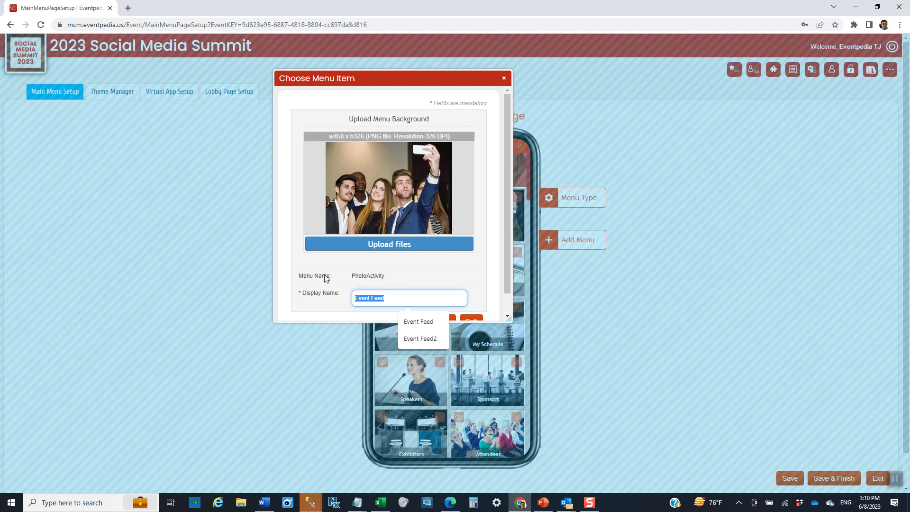
{"action": "scroll", "coordinate": [379, 279], "scroll_direction": "down", "scroll_amount": 2}
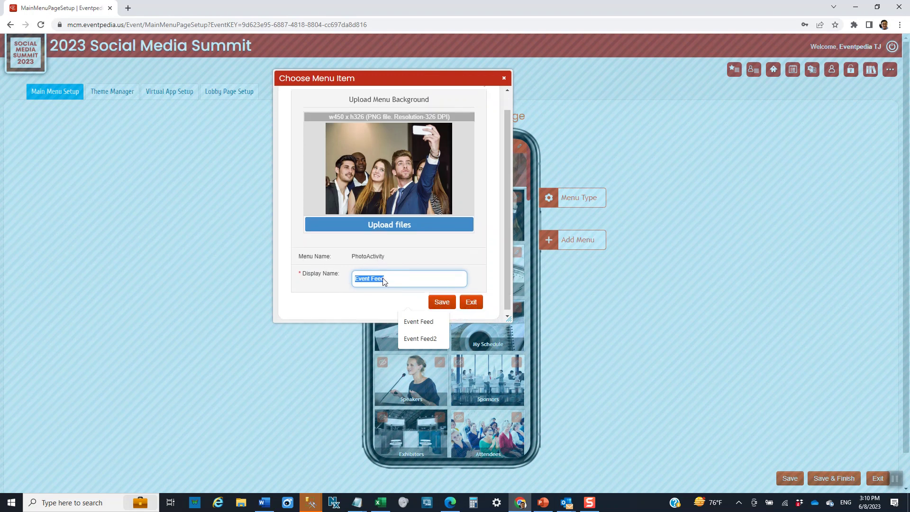
{"action": "left_click", "coordinate": [474, 300]}
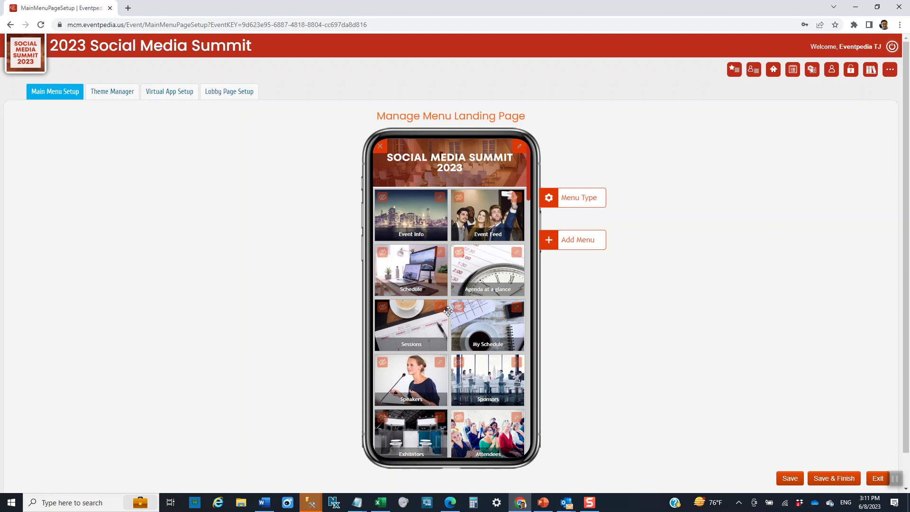
Open the Attendees tile's settings to check its background image and display options, and close them without changes.
{"action": "scroll", "coordinate": [439, 311], "scroll_direction": "down", "scroll_amount": 3}
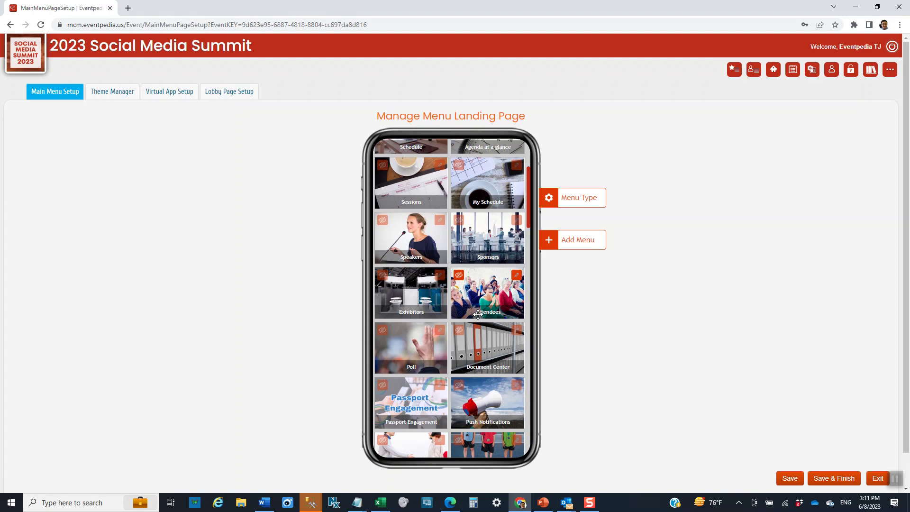
{"action": "left_click", "coordinate": [516, 278]}
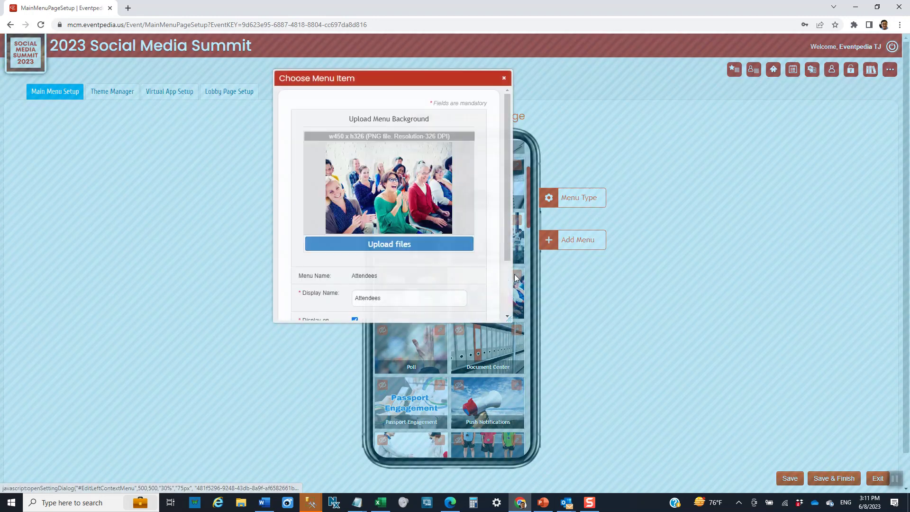
{"action": "mouse_move", "coordinate": [507, 239]}
{"action": "left_mouse_down"}
{"action": "mouse_move", "coordinate": [509, 263]}
{"action": "mouse_move", "coordinate": [506, 232]}
{"action": "left_mouse_up"}
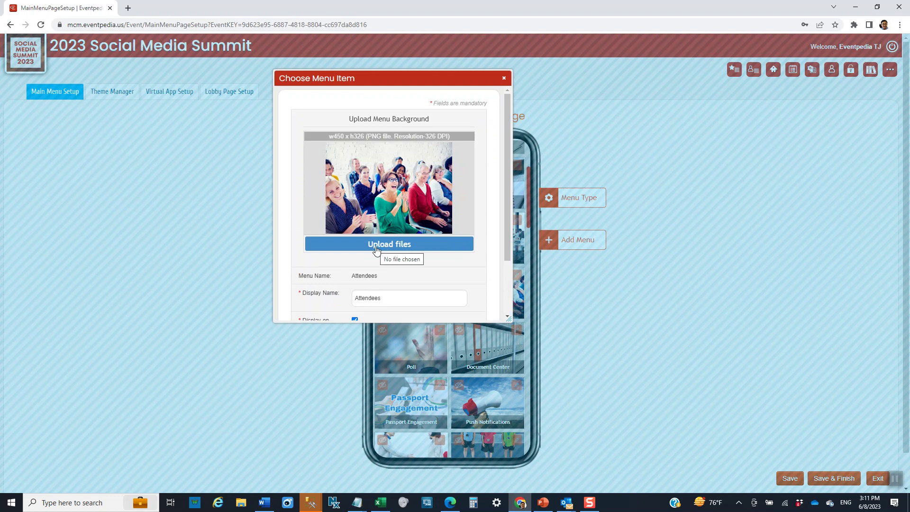
{"action": "left_click", "coordinate": [504, 80]}
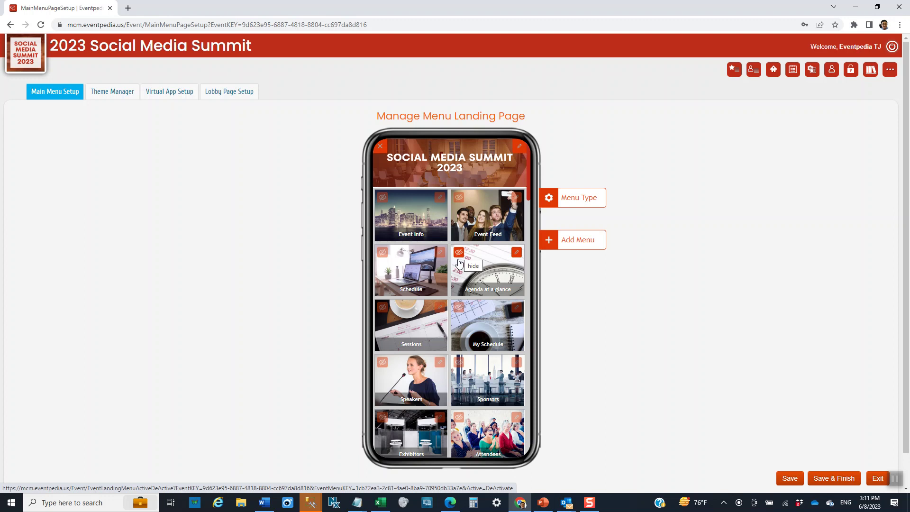
Look through the active and hidden menu tiles on the phone preview and return to the first tiles.
{"action": "scroll", "coordinate": [457, 289], "scroll_direction": "down", "scroll_amount": 10}
{"action": "scroll", "coordinate": [457, 293], "scroll_direction": "down", "scroll_amount": 5}
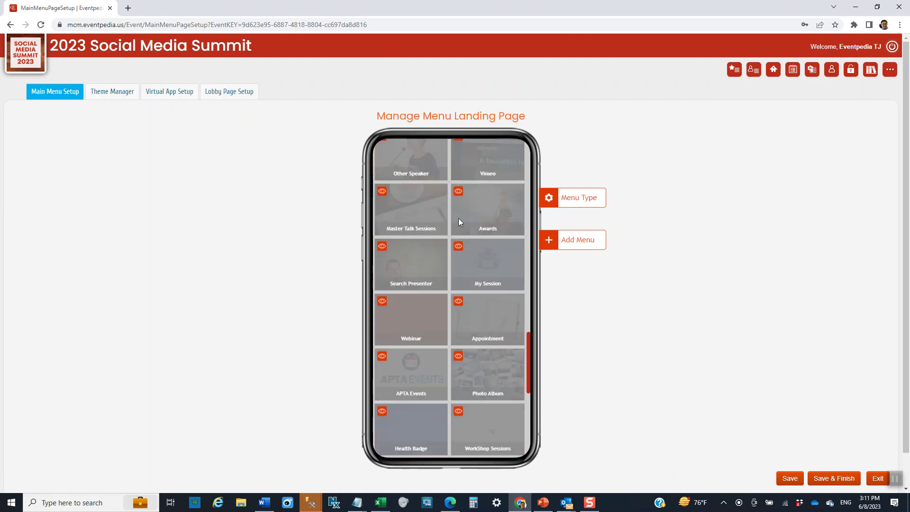
{"action": "scroll", "coordinate": [484, 277], "scroll_direction": "up", "scroll_amount": 5}
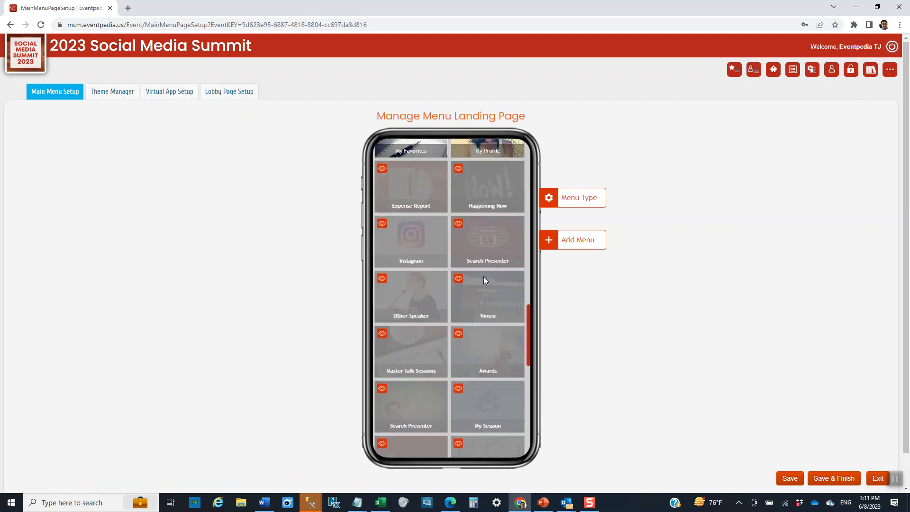
{"action": "scroll", "coordinate": [484, 277], "scroll_direction": "up", "scroll_amount": 2}
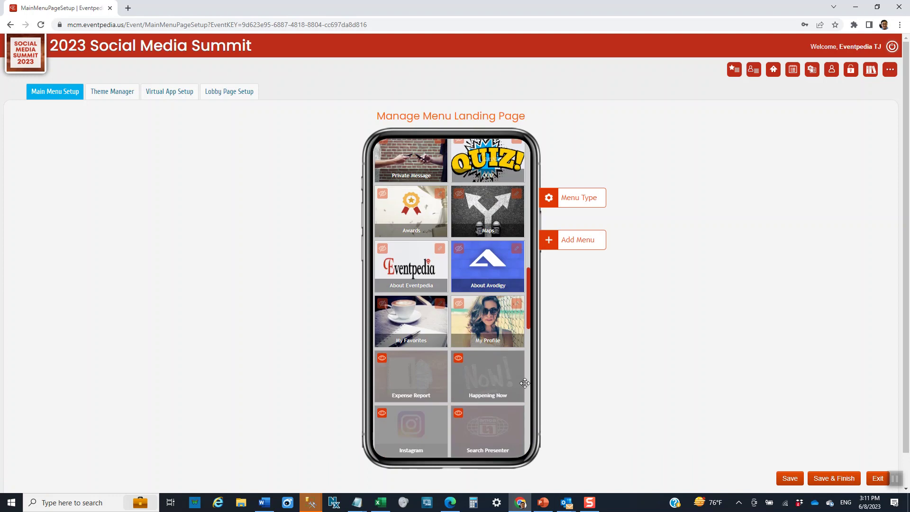
{"action": "scroll", "coordinate": [474, 374], "scroll_direction": "down", "scroll_amount": 5}
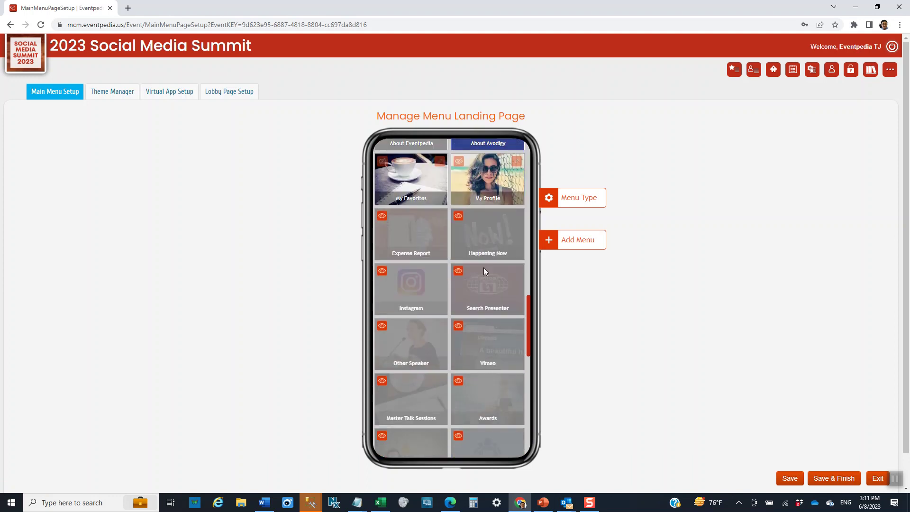
{"action": "scroll", "coordinate": [462, 294], "scroll_direction": "up", "scroll_amount": 5}
{"action": "scroll", "coordinate": [461, 291], "scroll_direction": "up", "scroll_amount": 5}
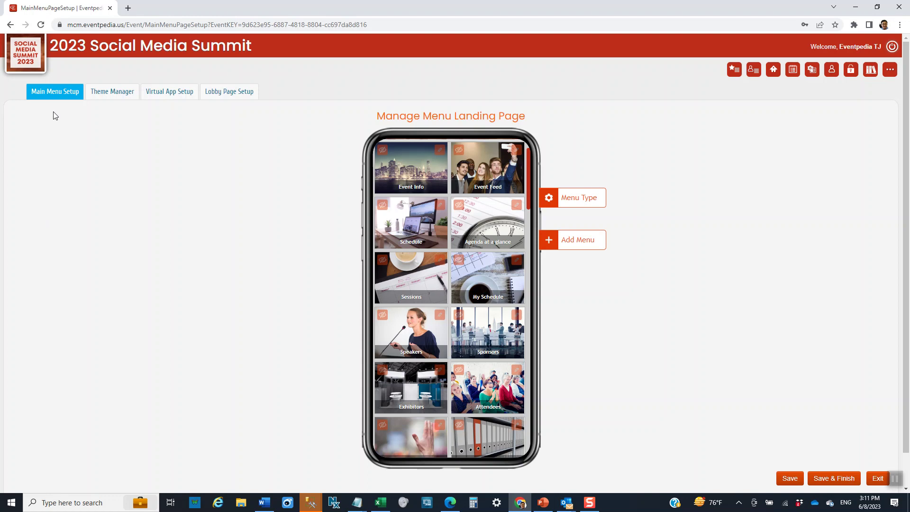
Open the Theme Manager and set the event banner colour to blue, 1b29bf.
{"action": "left_click", "coordinate": [115, 95]}
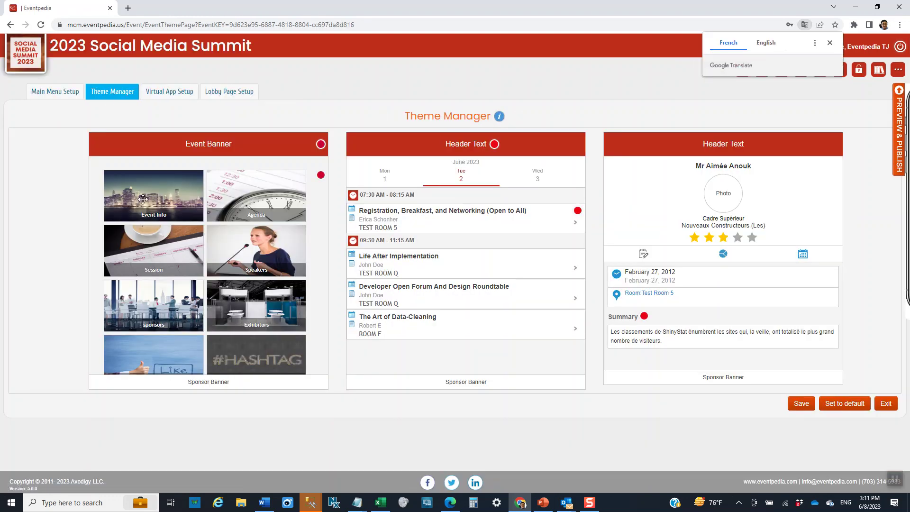
{"action": "left_click", "coordinate": [321, 145]}
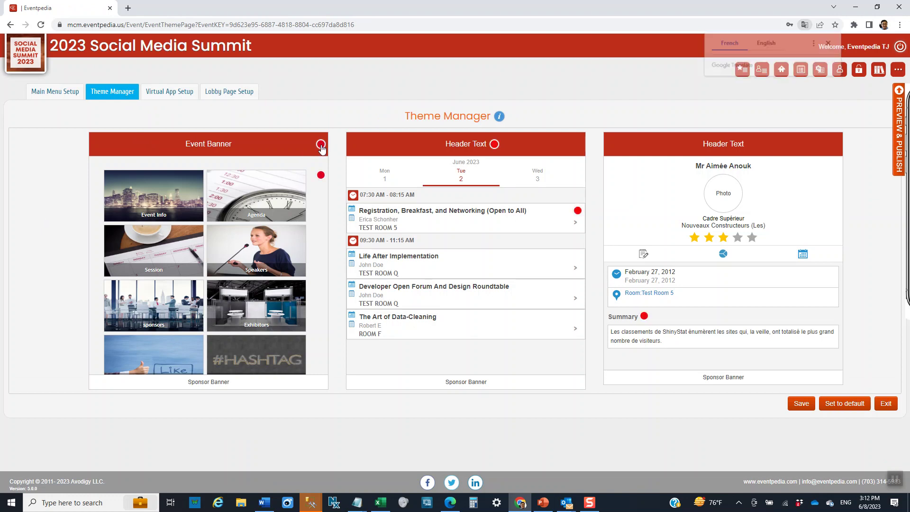
{"action": "left_click", "coordinate": [321, 145]}
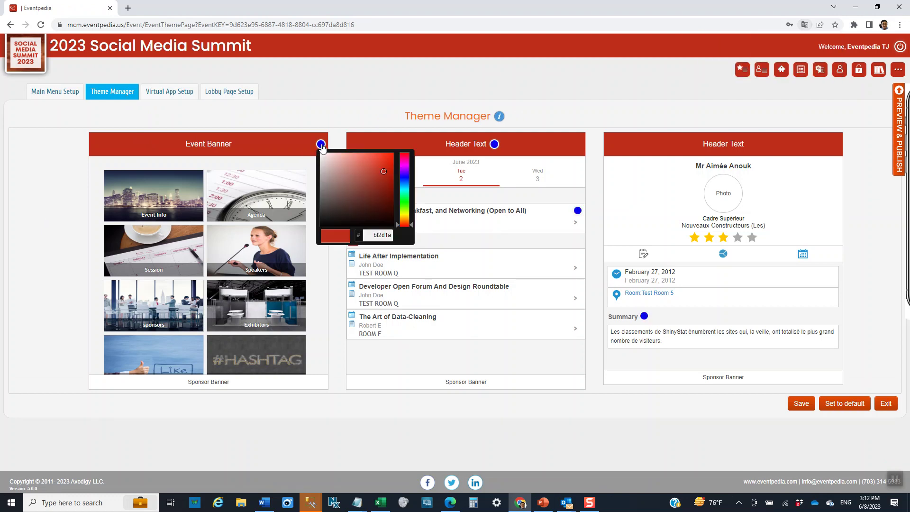
{"action": "left_click", "coordinate": [404, 178]}
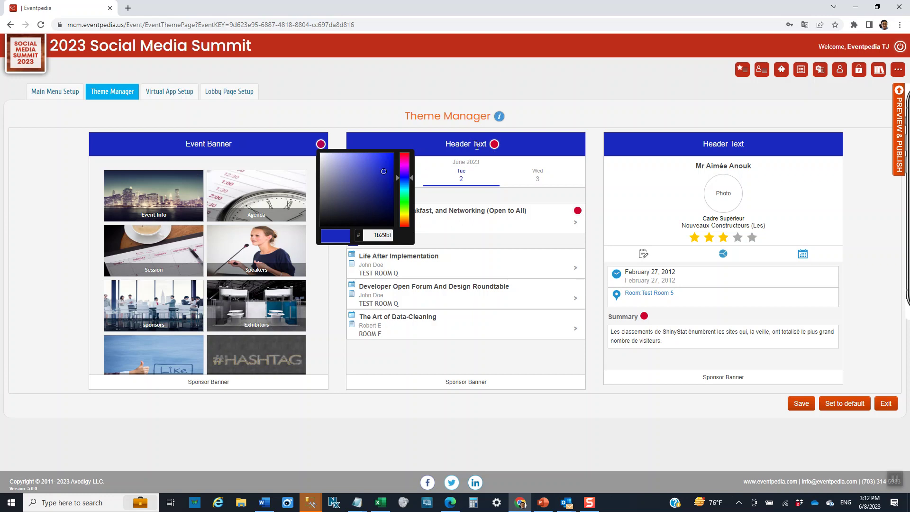
Set the theme's header text colour to dark yellow, baa81e.
{"action": "left_click", "coordinate": [494, 145]}
{"action": "left_click", "coordinate": [495, 145]}
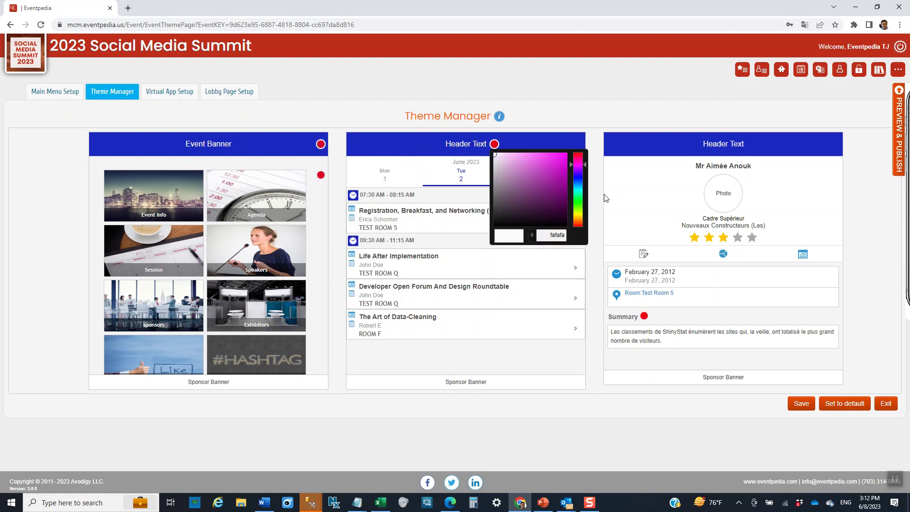
{"action": "left_click", "coordinate": [574, 173]}
{"action": "left_click_drag", "start_coordinate": [574, 177], "coordinate": [574, 215]}
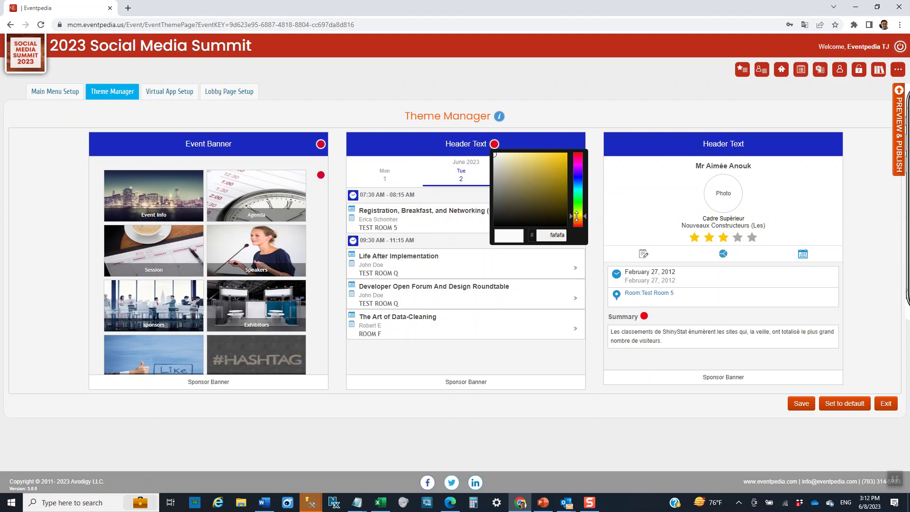
{"action": "left_click", "coordinate": [556, 172]}
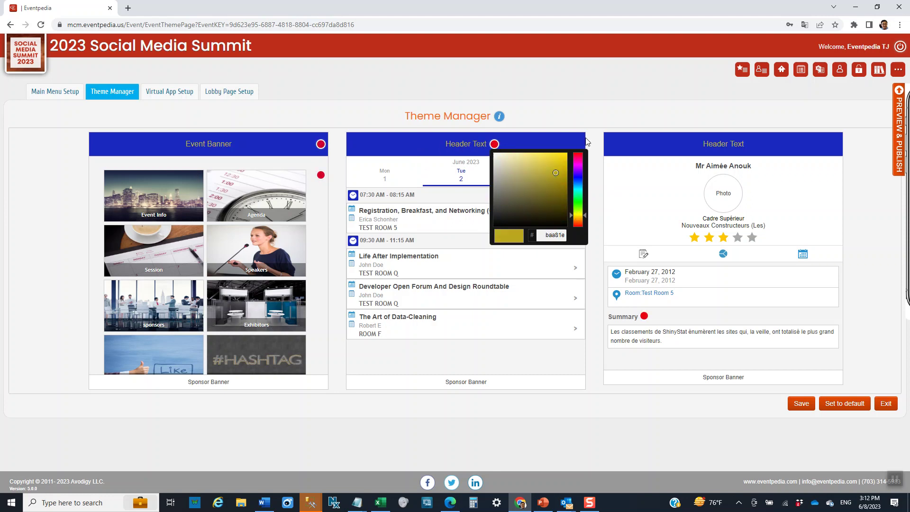
{"action": "left_click", "coordinate": [594, 111]}
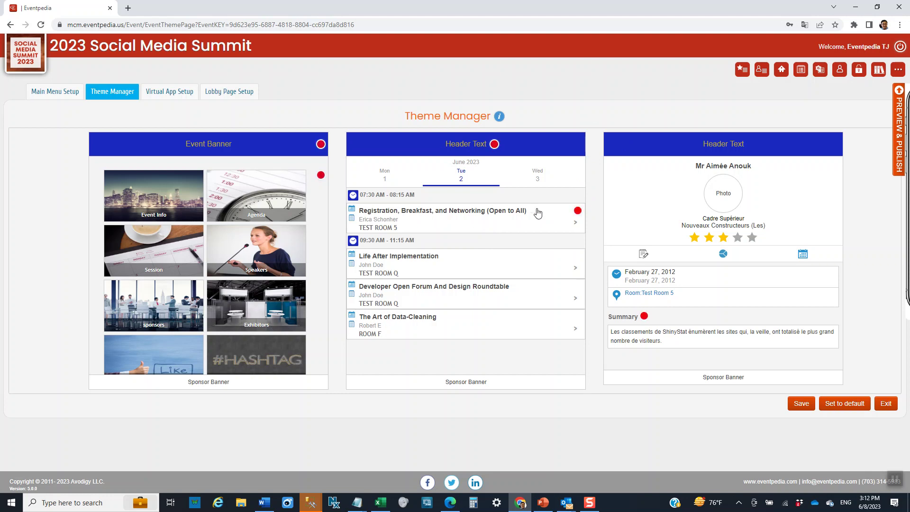
Set the session title text colour in the schedule preview to golden brown, b07b37.
{"action": "left_click", "coordinate": [577, 212]}
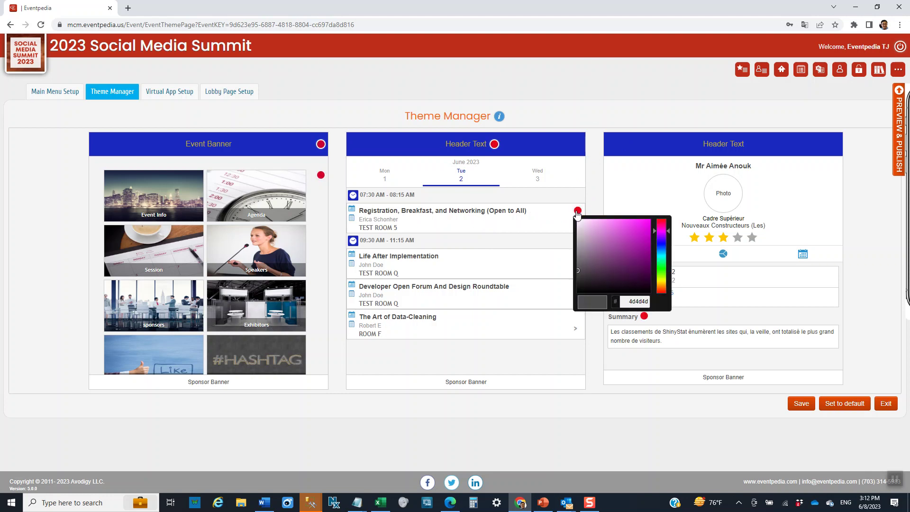
{"action": "left_click_drag", "start_coordinate": [665, 231], "coordinate": [658, 285]}
{"action": "left_click", "coordinate": [629, 277]}
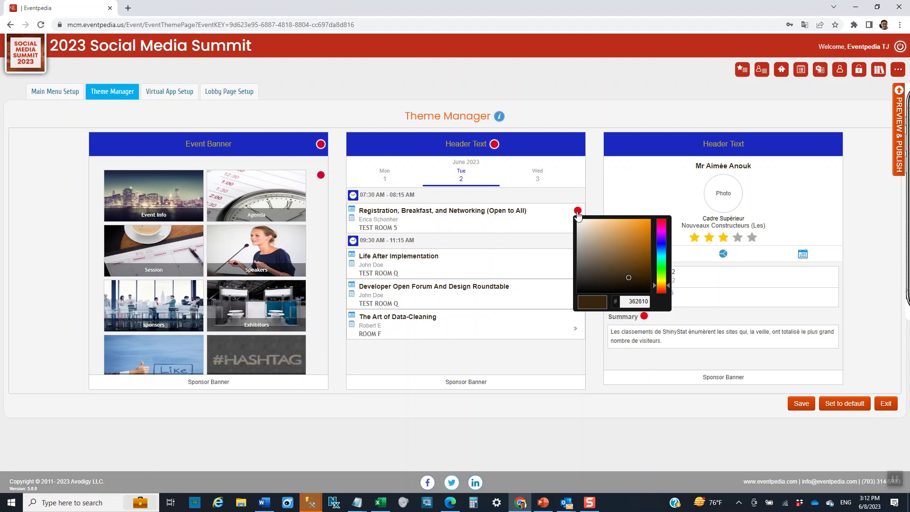
{"action": "mouse_move", "coordinate": [582, 219]}
{"action": "left_mouse_down"}
{"action": "mouse_move", "coordinate": [607, 269]}
{"action": "mouse_move", "coordinate": [609, 219]}
{"action": "mouse_move", "coordinate": [631, 225]}
{"action": "mouse_move", "coordinate": [628, 242]}
{"action": "left_mouse_up"}
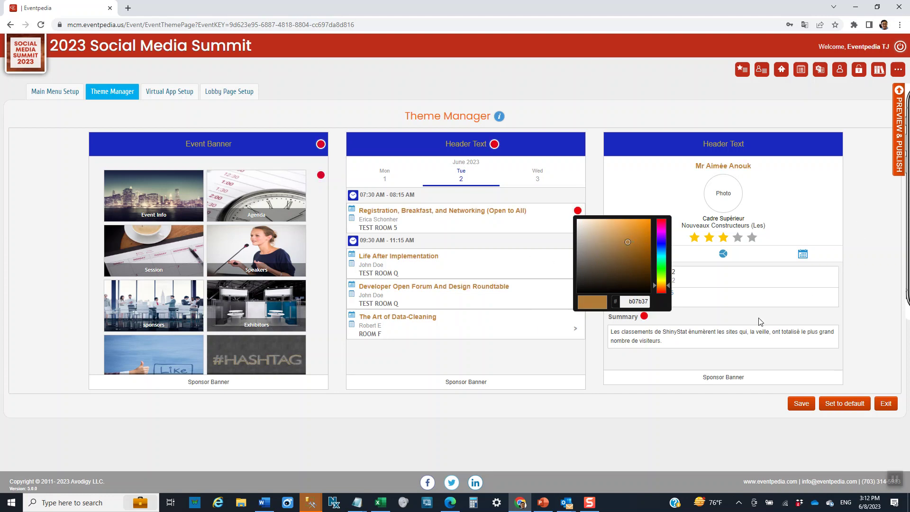
{"action": "left_click", "coordinate": [862, 313]}
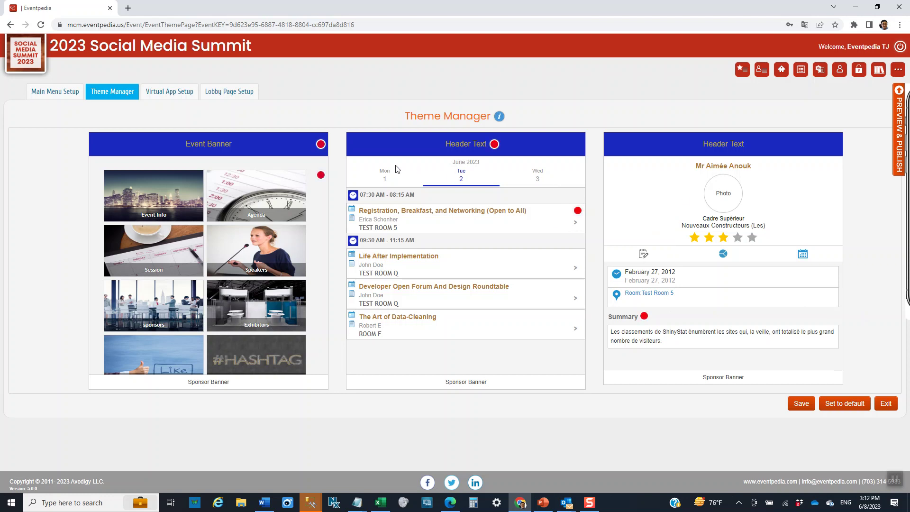
Set the background colour behind the menu tiles to light blue, acace6.
{"action": "left_click", "coordinate": [321, 175]}
{"action": "mouse_move", "coordinate": [381, 207]}
{"action": "left_mouse_down"}
{"action": "mouse_move", "coordinate": [384, 256]}
{"action": "mouse_move", "coordinate": [365, 209]}
{"action": "mouse_move", "coordinate": [341, 195]}
{"action": "mouse_move", "coordinate": [351, 222]}
{"action": "mouse_move", "coordinate": [339, 191]}
{"action": "left_mouse_up"}
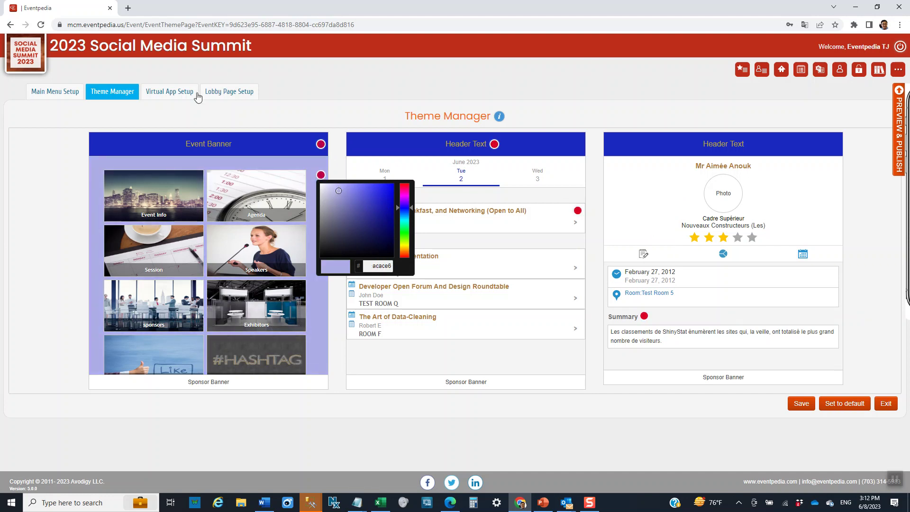
{"action": "left_click", "coordinate": [372, 81]}
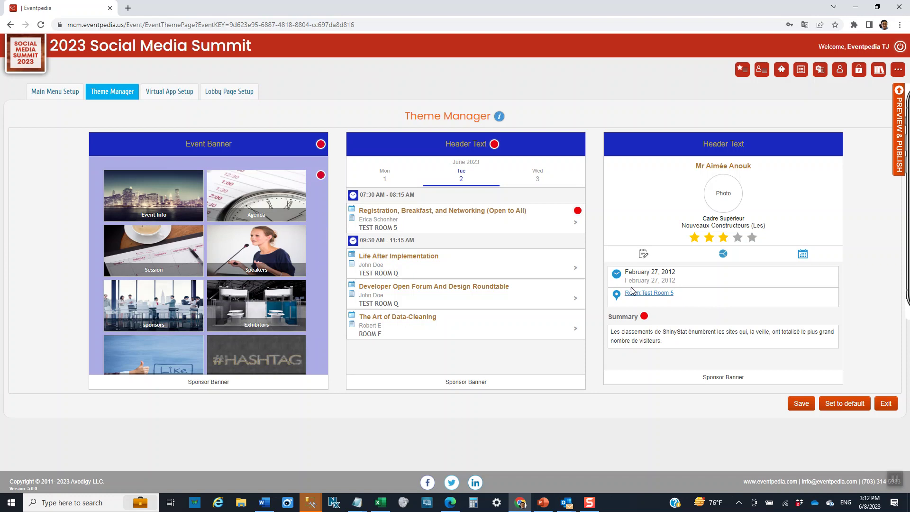
Open the Virtual App Setup page, and view the live virtual event landing page in a new browser tab using the Eventpedia 2.0 bookmark.
{"action": "left_click", "coordinate": [179, 94]}
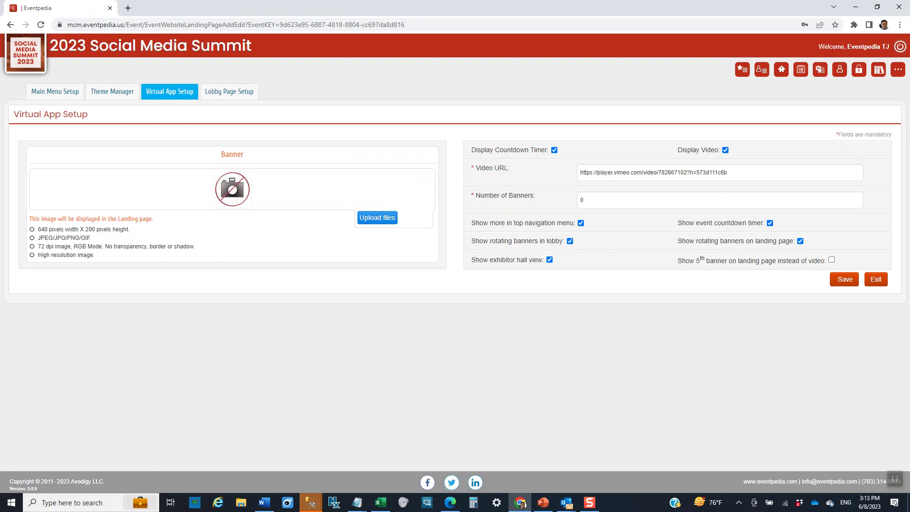
{"action": "left_click", "coordinate": [127, 8]}
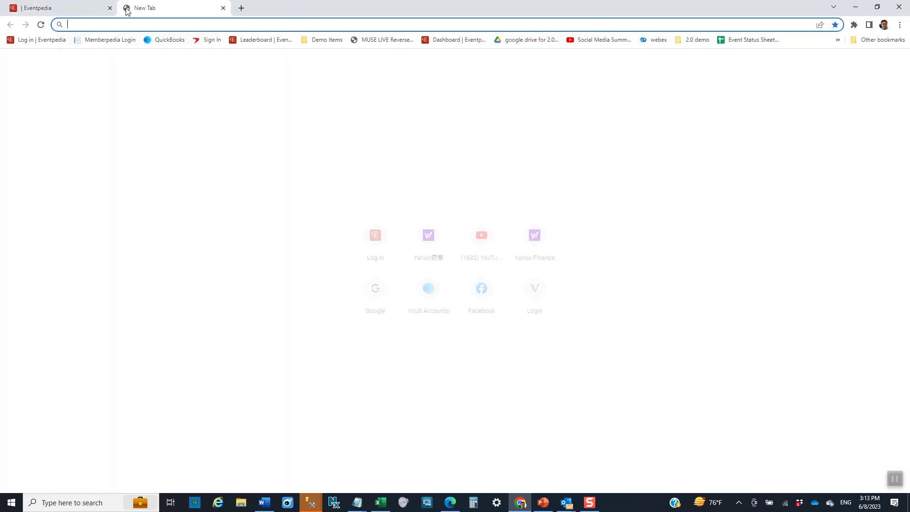
{"action": "left_click", "coordinate": [327, 41]}
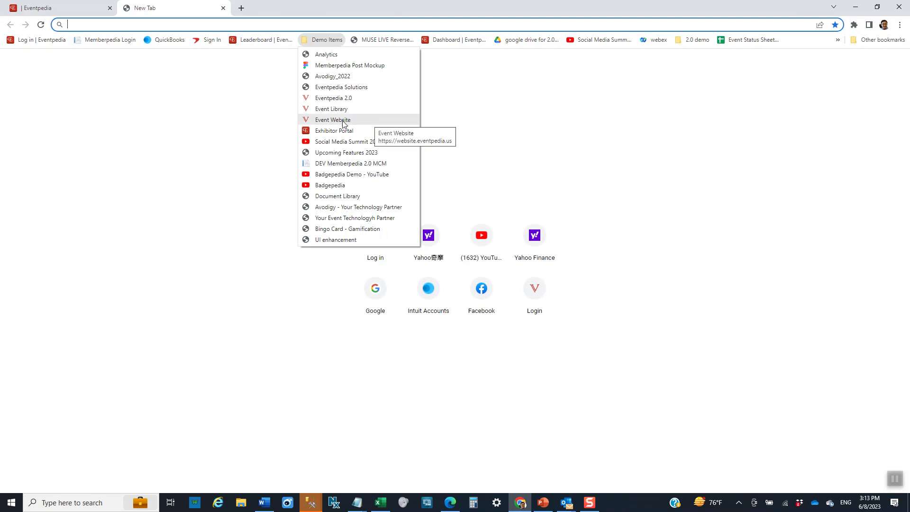
{"action": "left_click", "coordinate": [351, 98]}
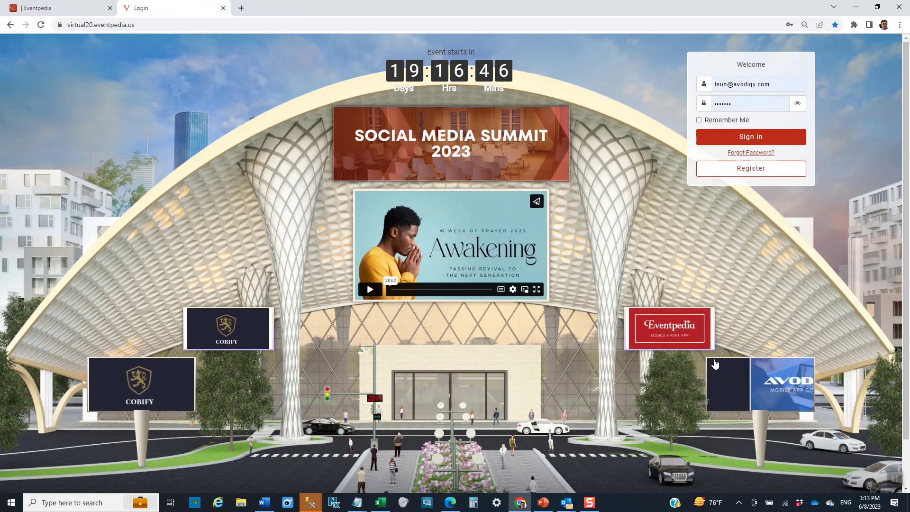
Open the Lobby Page Setup in the design manager, and sign in to the virtual event site to view its live lobby.
{"action": "left_click", "coordinate": [73, 13]}
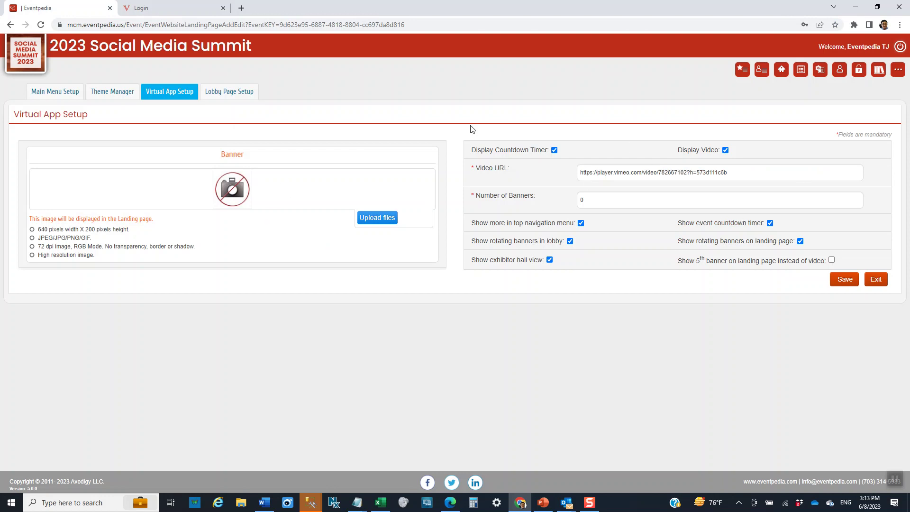
{"action": "left_click", "coordinate": [239, 91]}
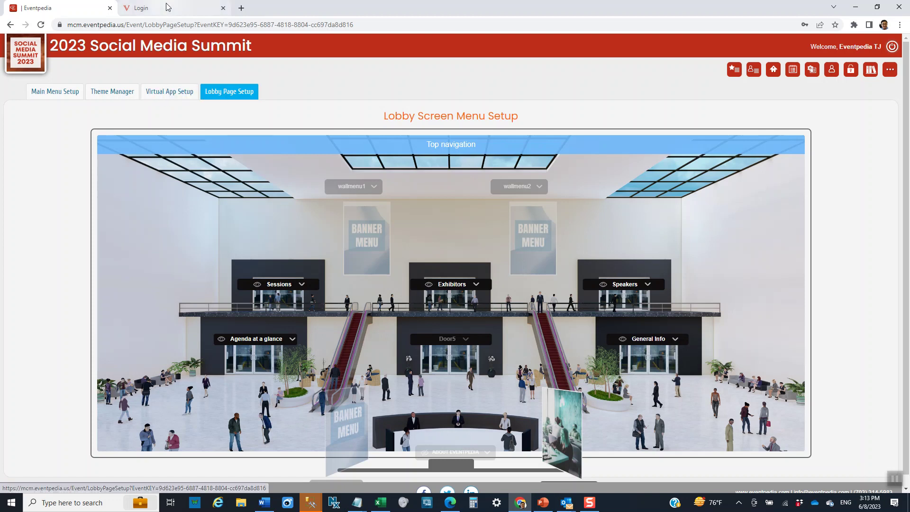
{"action": "left_click", "coordinate": [190, 8]}
{"action": "left_click", "coordinate": [758, 136]}
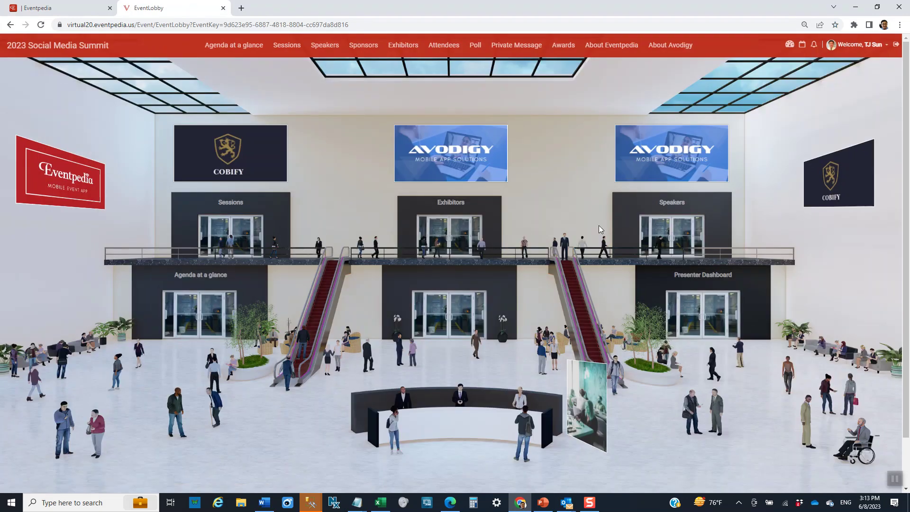
Return to the design manager's Main Menu Setup, review the Event Feed tile's settings and close them without saving.
{"action": "left_click", "coordinate": [91, 11]}
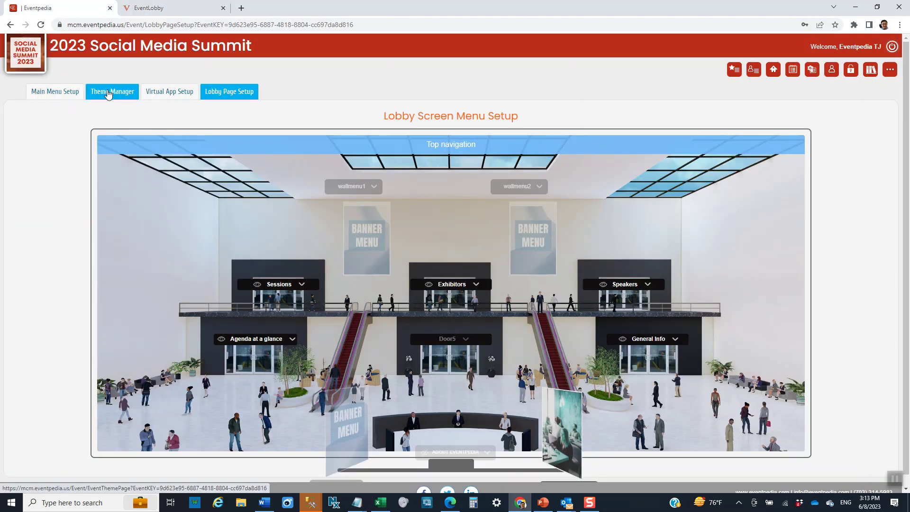
{"action": "left_click", "coordinate": [73, 94]}
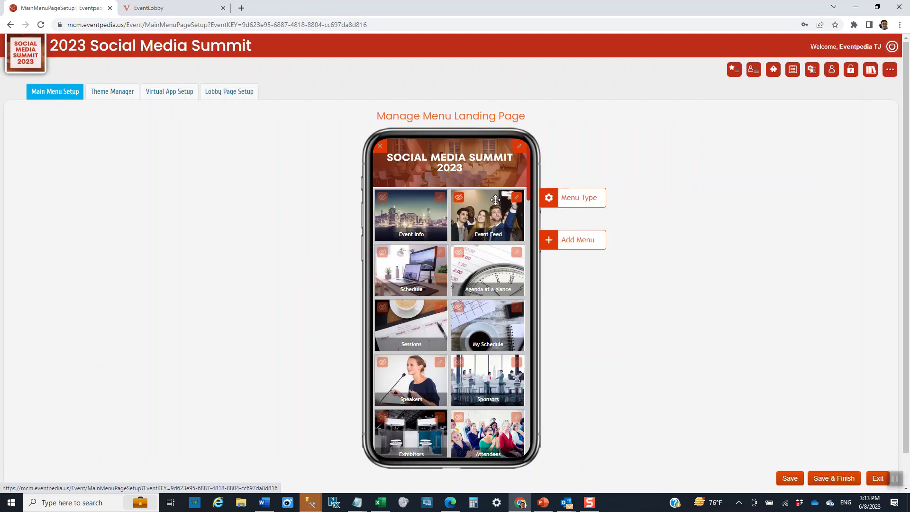
{"action": "left_click", "coordinate": [517, 198]}
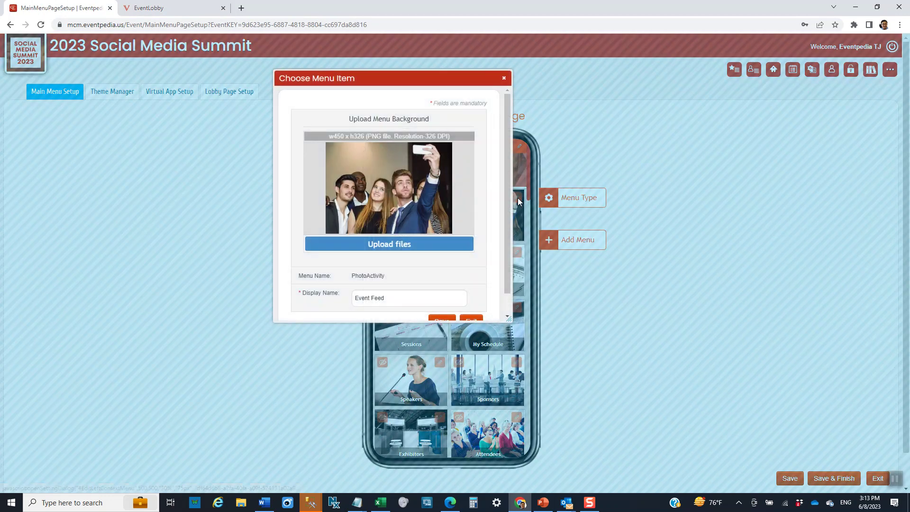
{"action": "scroll", "coordinate": [451, 211], "scroll_direction": "down", "scroll_amount": 1}
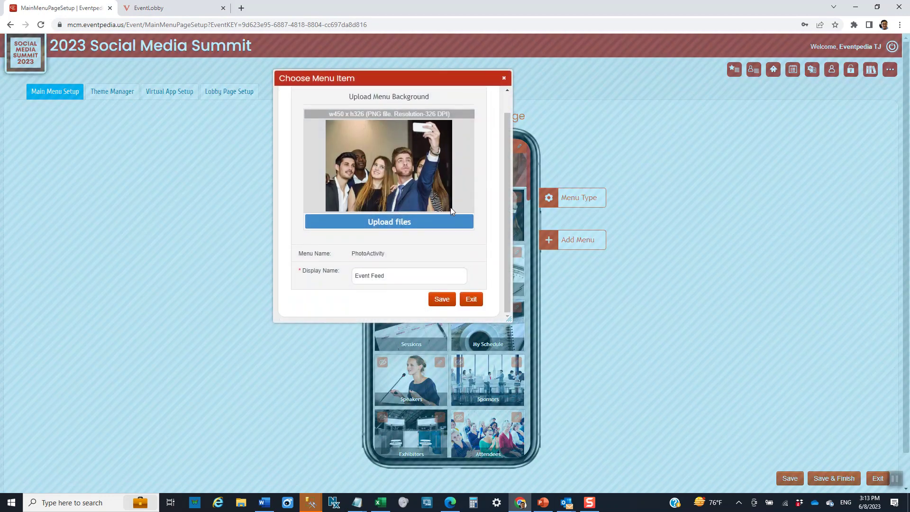
{"action": "left_click", "coordinate": [504, 78]}
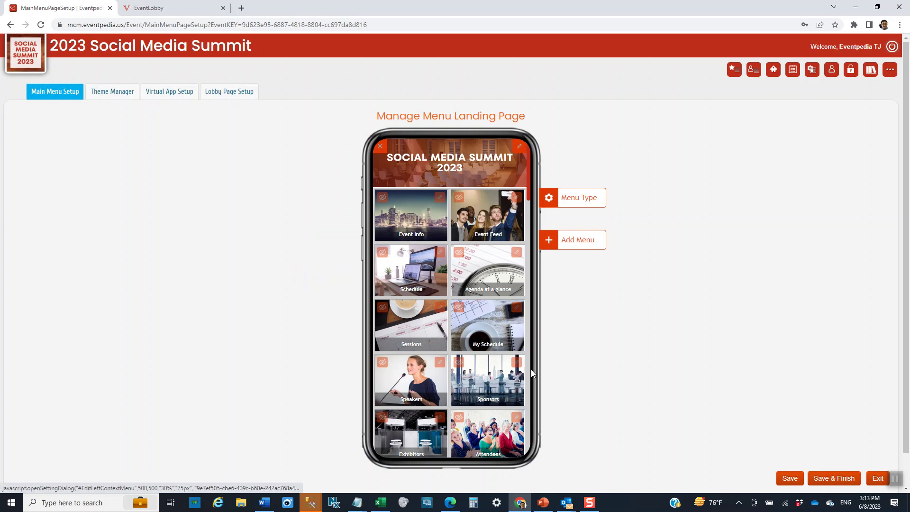
Review the Sponsors tile's settings, including the available lobby display locations, and exit without saving.
{"action": "left_click", "coordinate": [517, 362]}
{"action": "scroll", "coordinate": [415, 298], "scroll_direction": "down", "scroll_amount": 2}
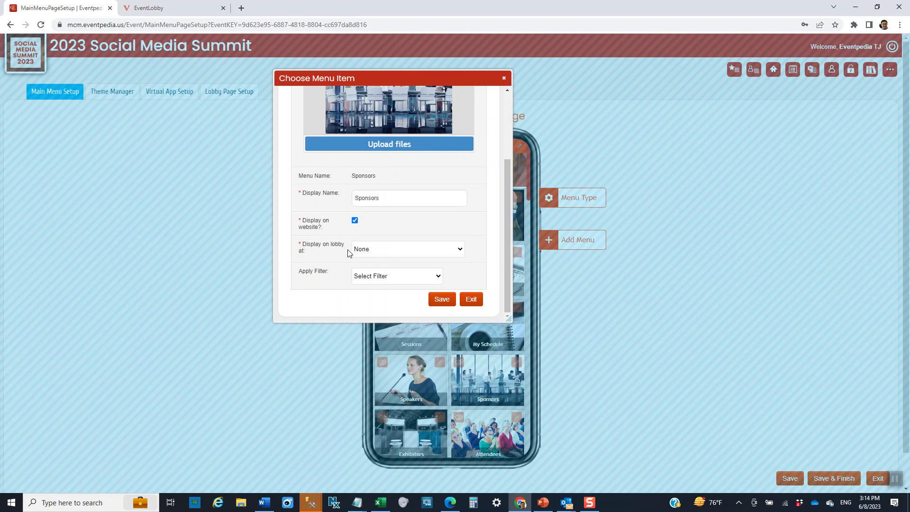
{"action": "left_click", "coordinate": [367, 251]}
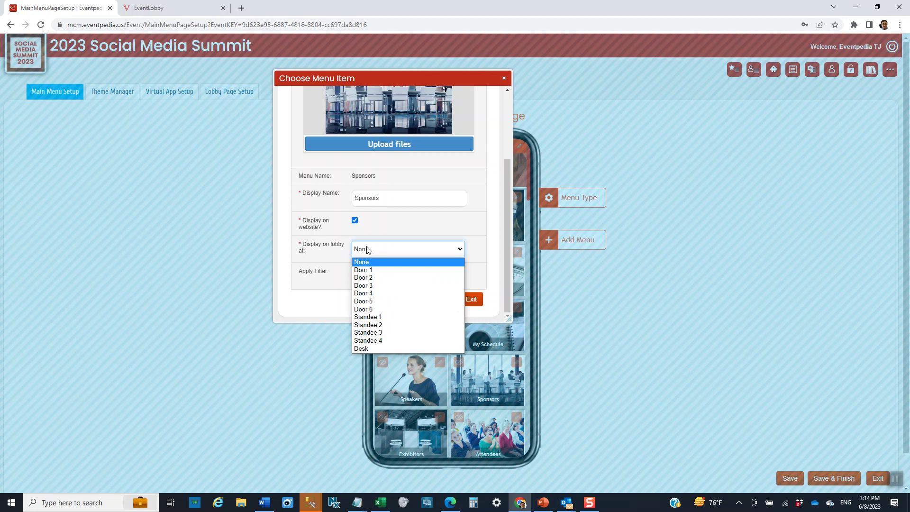
{"action": "left_click", "coordinate": [368, 251]}
{"action": "left_click", "coordinate": [472, 299]}
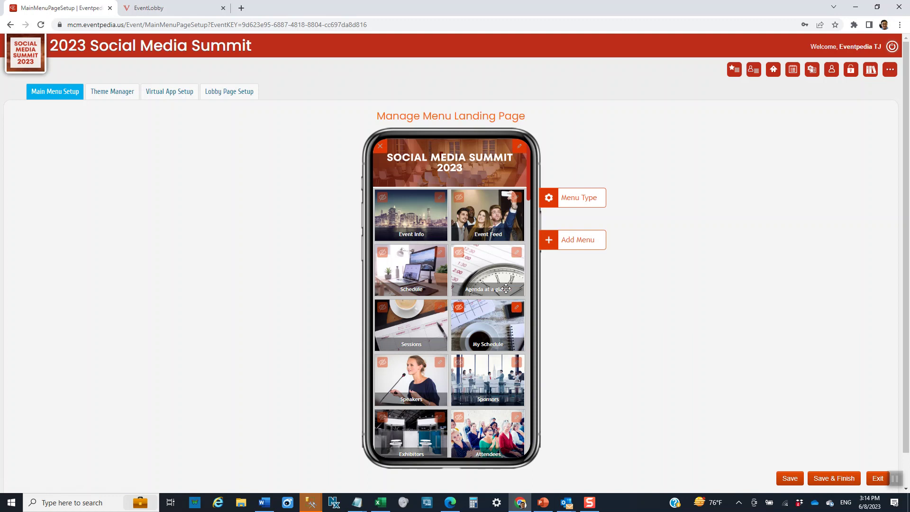
{"action": "scroll", "coordinate": [539, 338], "scroll_direction": "down", "scroll_amount": 2}
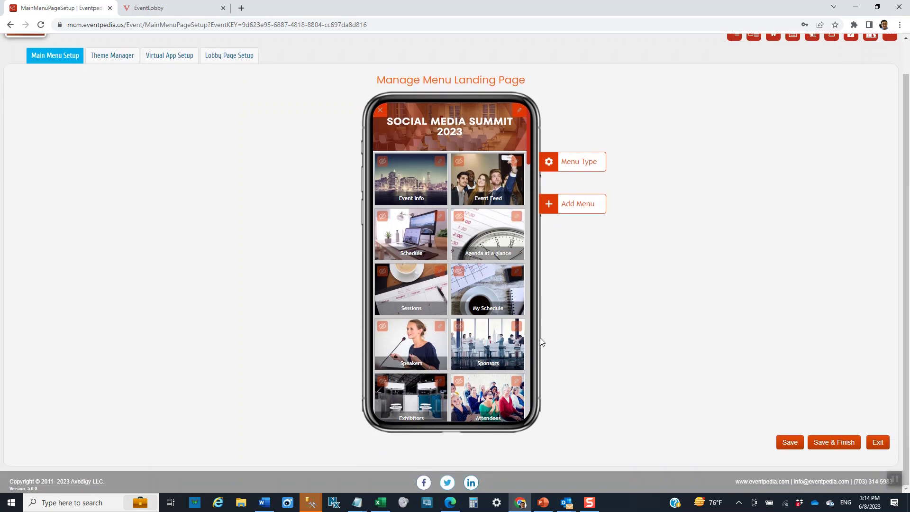
{"action": "scroll", "coordinate": [540, 338], "scroll_direction": "up", "scroll_amount": 2}
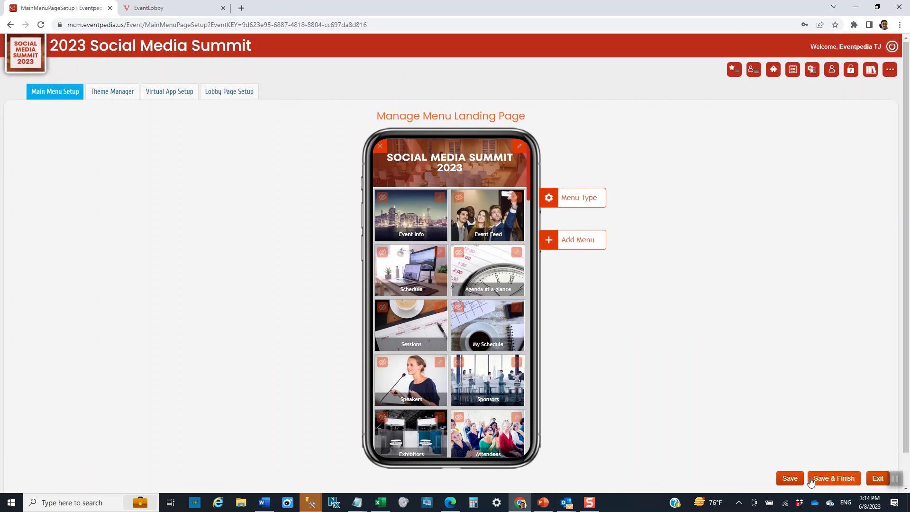